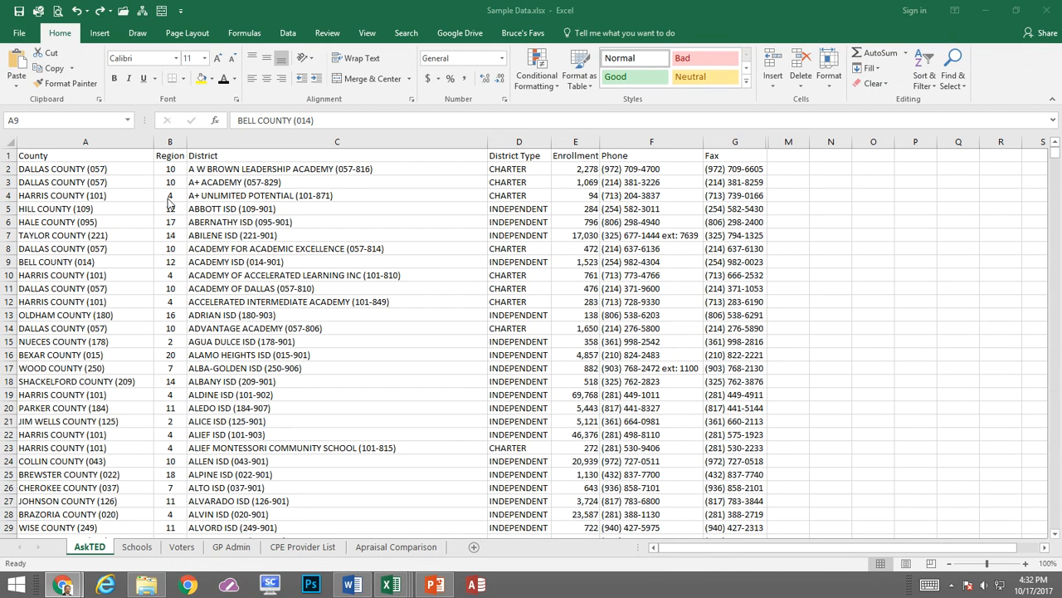
Convert the AskTED data range A1:L1216 into a table that uses its first row as headers
left_click(302, 276)
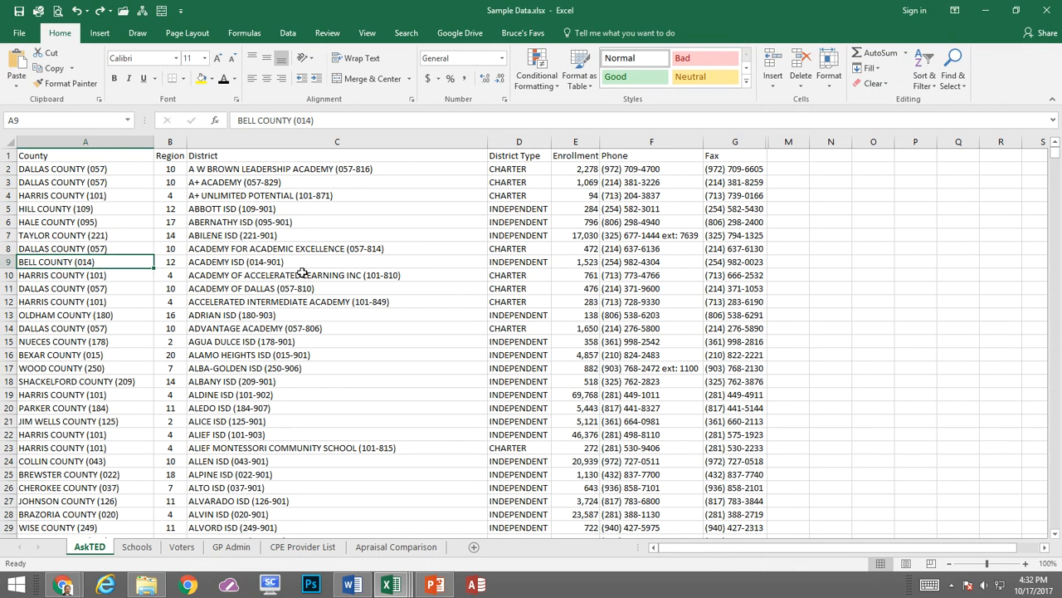
scroll(302, 278, "down", 9)
scroll(302, 280, "down", 7)
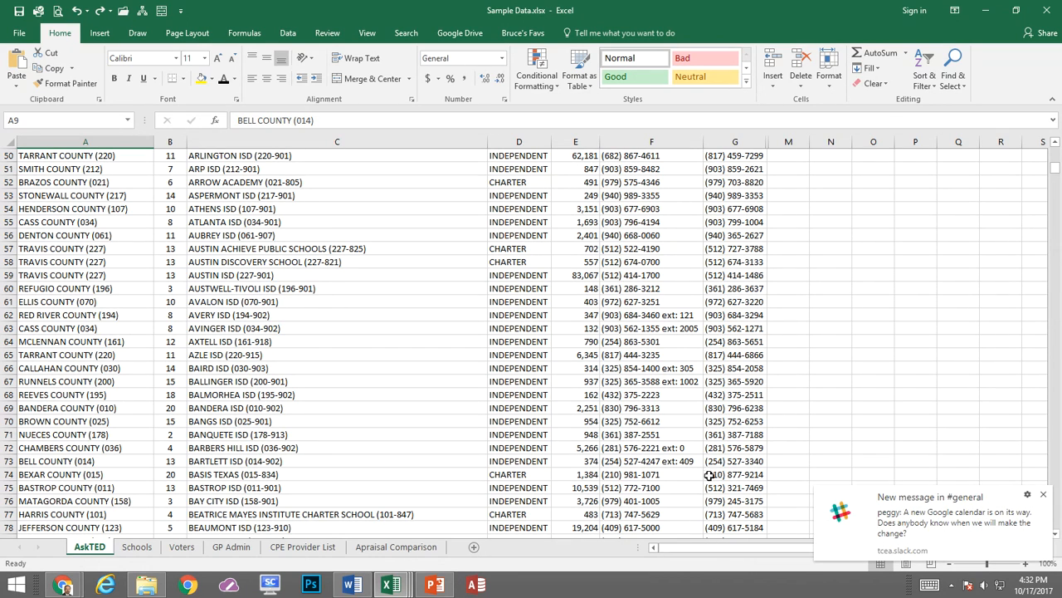
left_click(1044, 495)
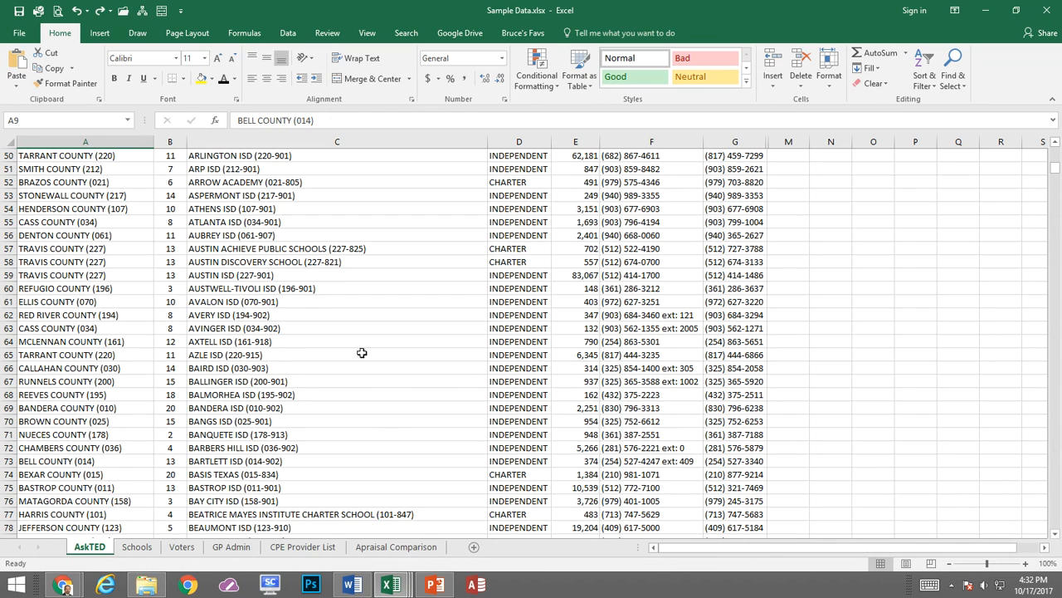
scroll(311, 278, "up", 16)
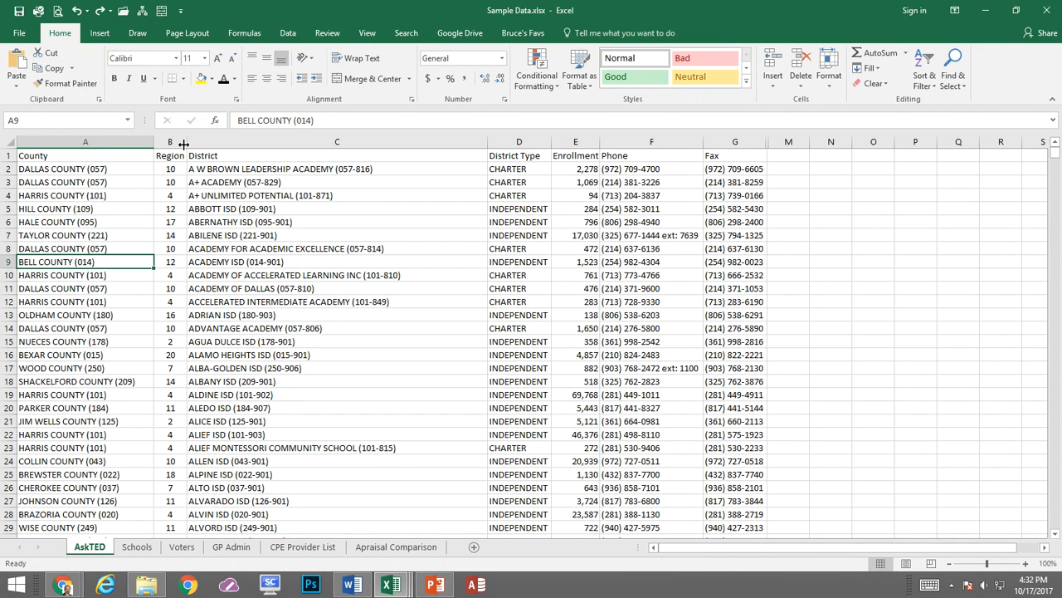
left_click(110, 40)
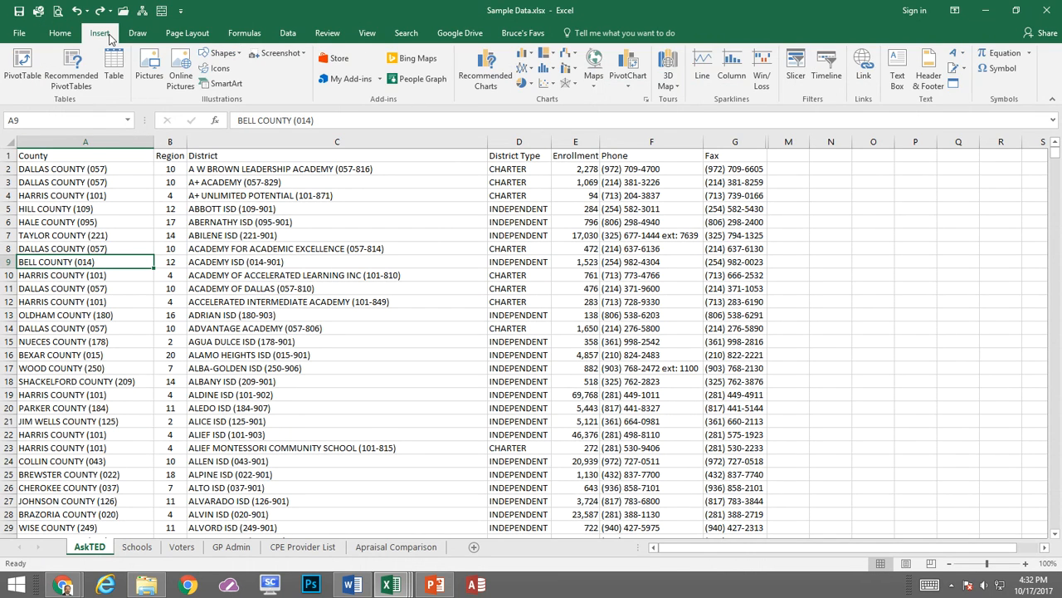
left_click(115, 73)
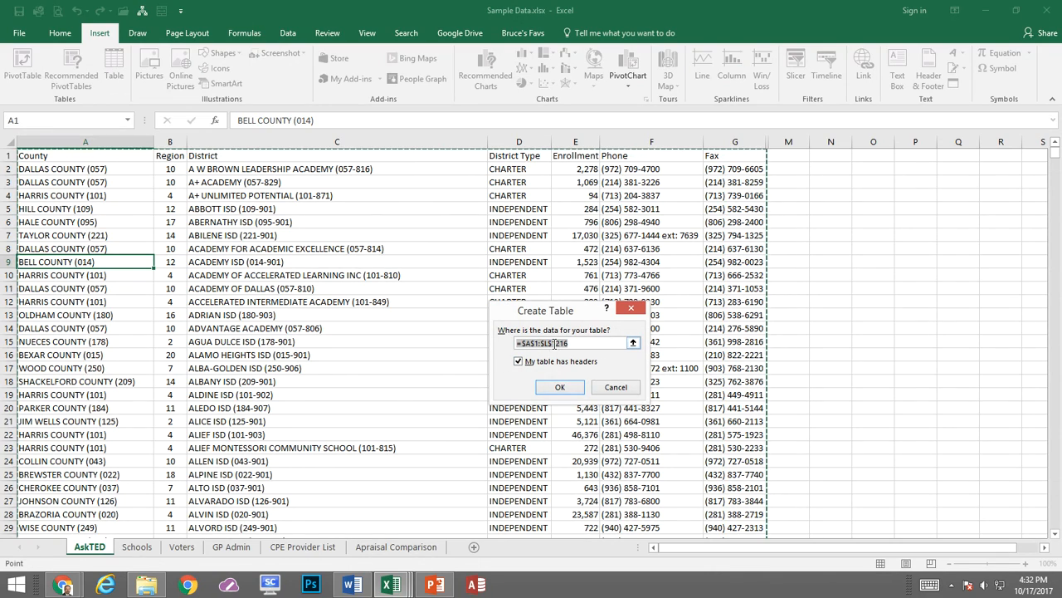
scroll(783, 351, "down", 7)
scroll(783, 351, "down", 7)
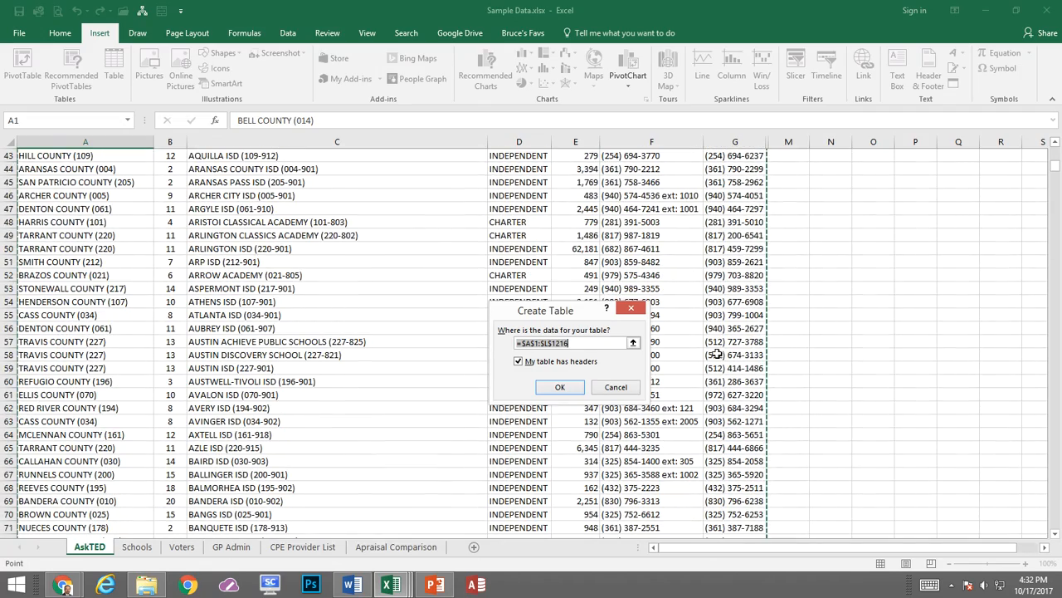
scroll(712, 353, "up", 14)
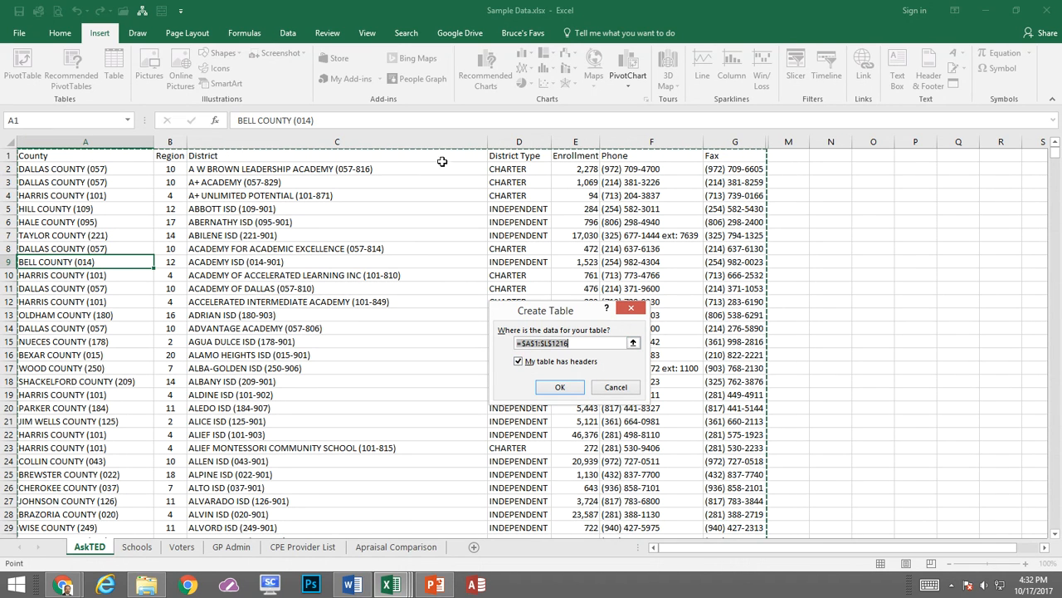
left_click(518, 362)
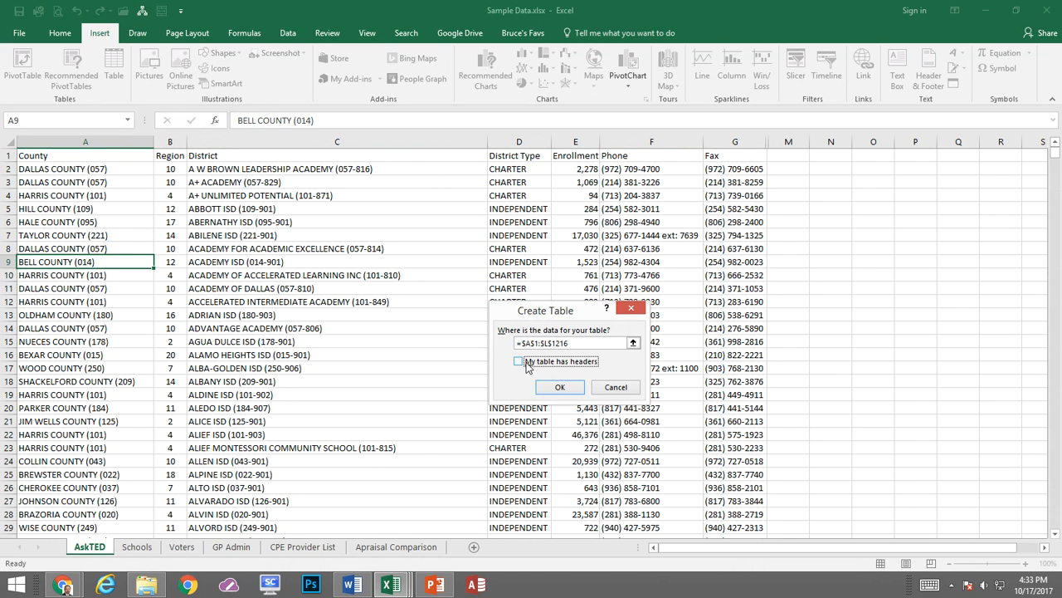
left_click(522, 368)
left_click(558, 389)
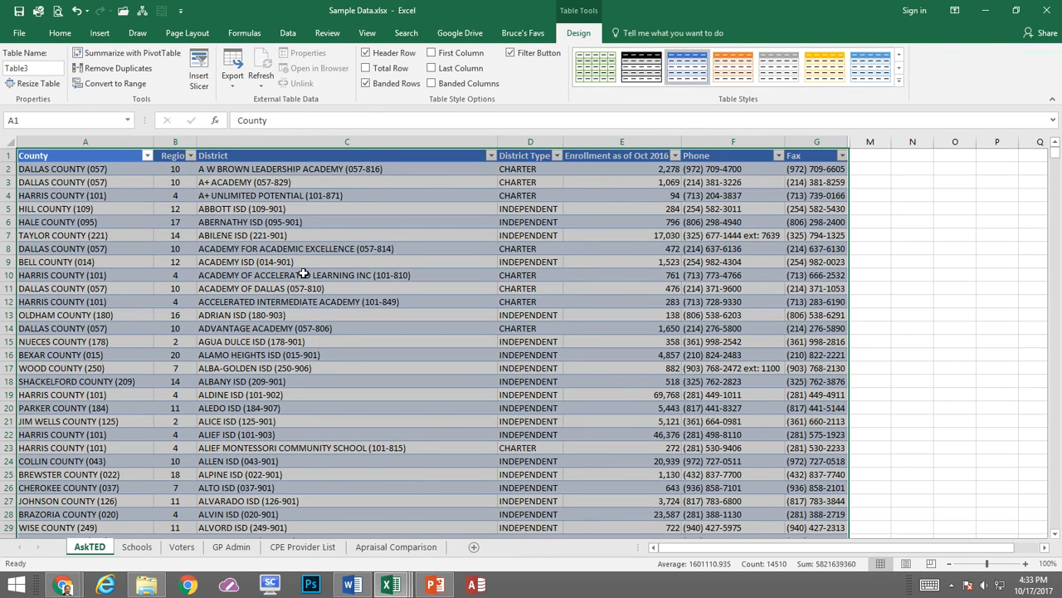
Examine the sort and filter options of the Region column and look through the rows of the new table
left_click(191, 156)
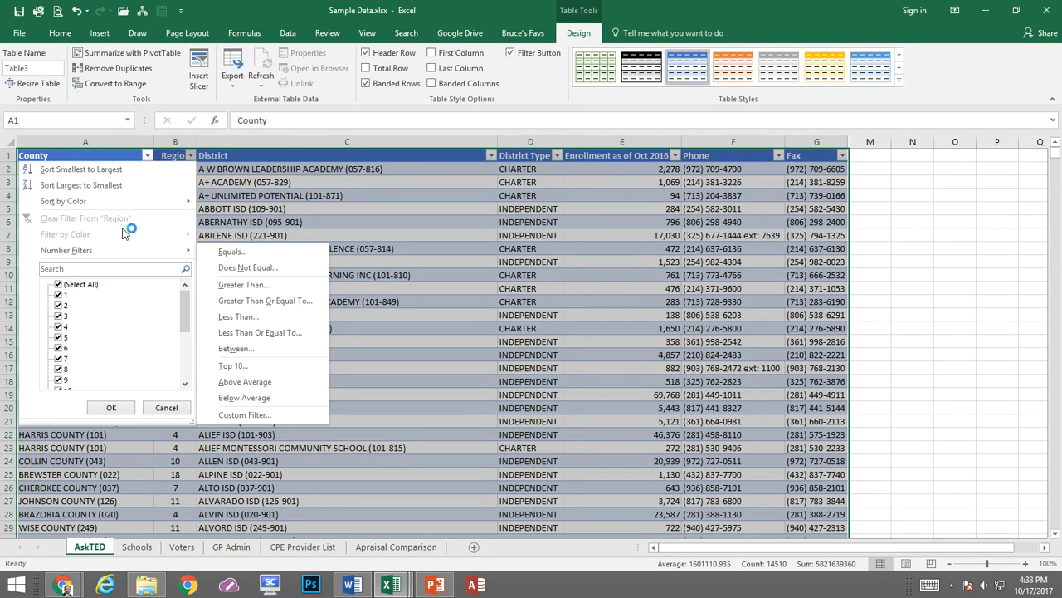
mouse_move(87, 203)
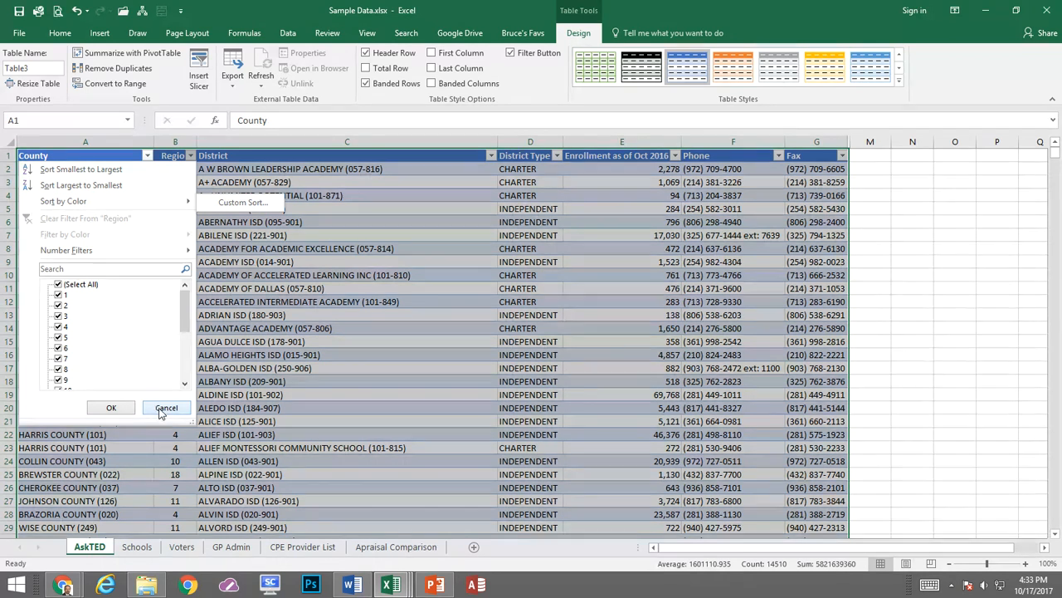
left_click(163, 408)
left_click(117, 189)
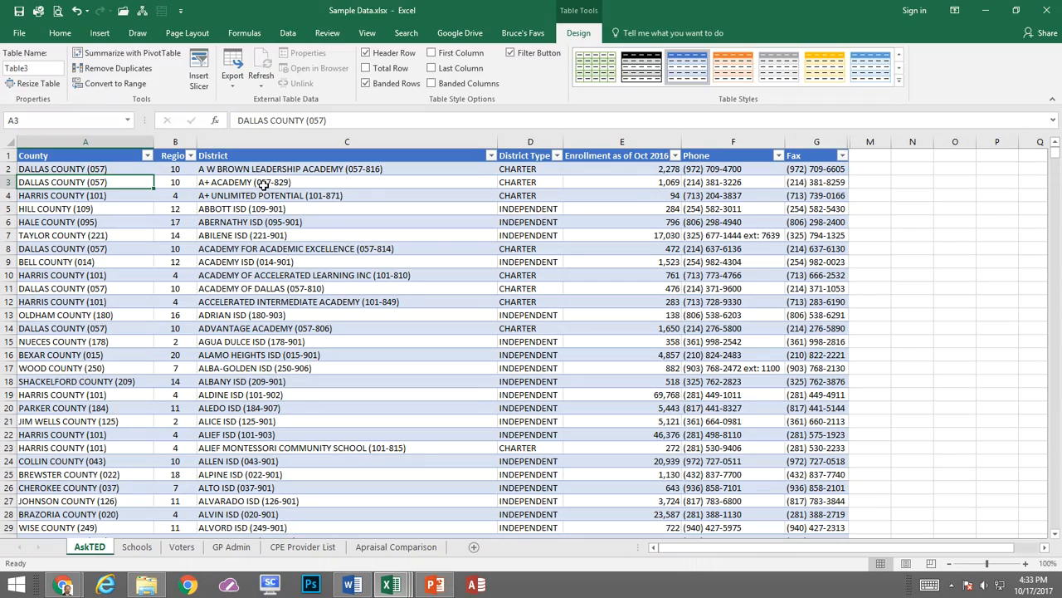
scroll(332, 307, "down", 5)
scroll(333, 310, "down", 13)
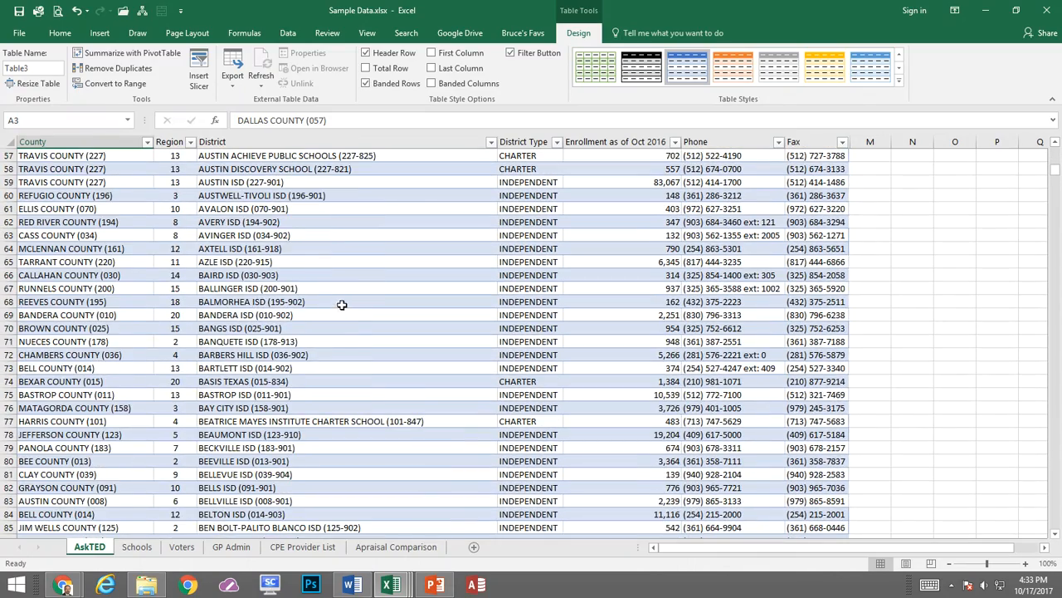
scroll(356, 310, "down", 7)
scroll(404, 275, "up", 20)
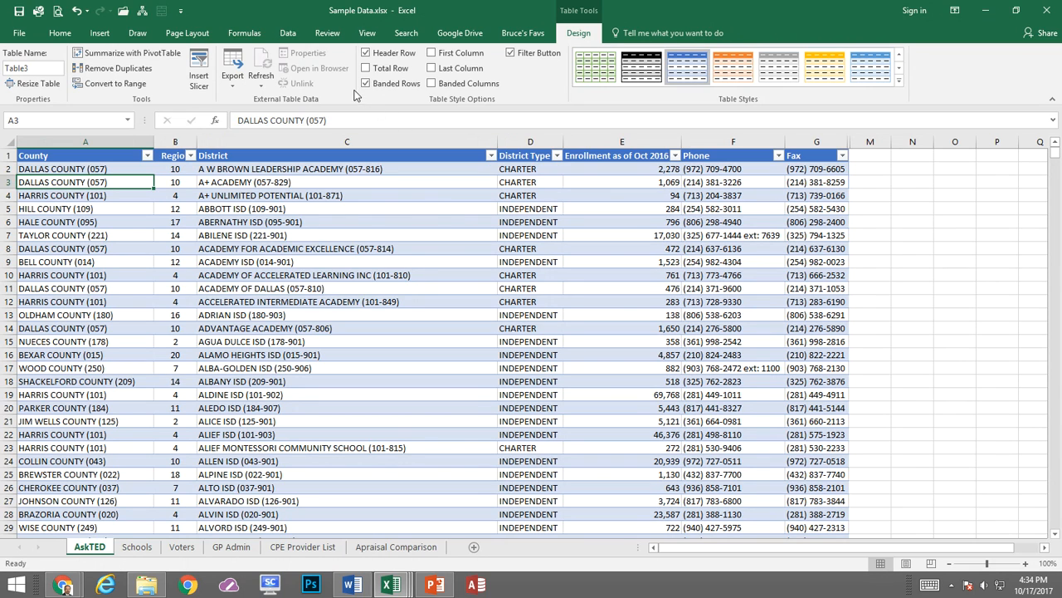
Try the table without its header row and without banded rows, restoring each option
left_click(366, 56)
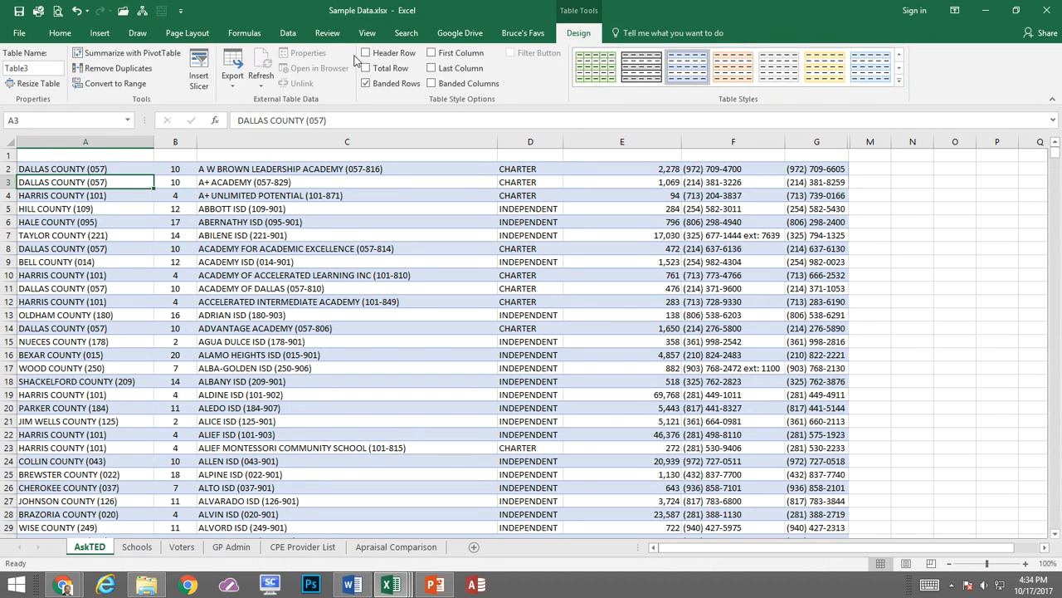
left_click(366, 53)
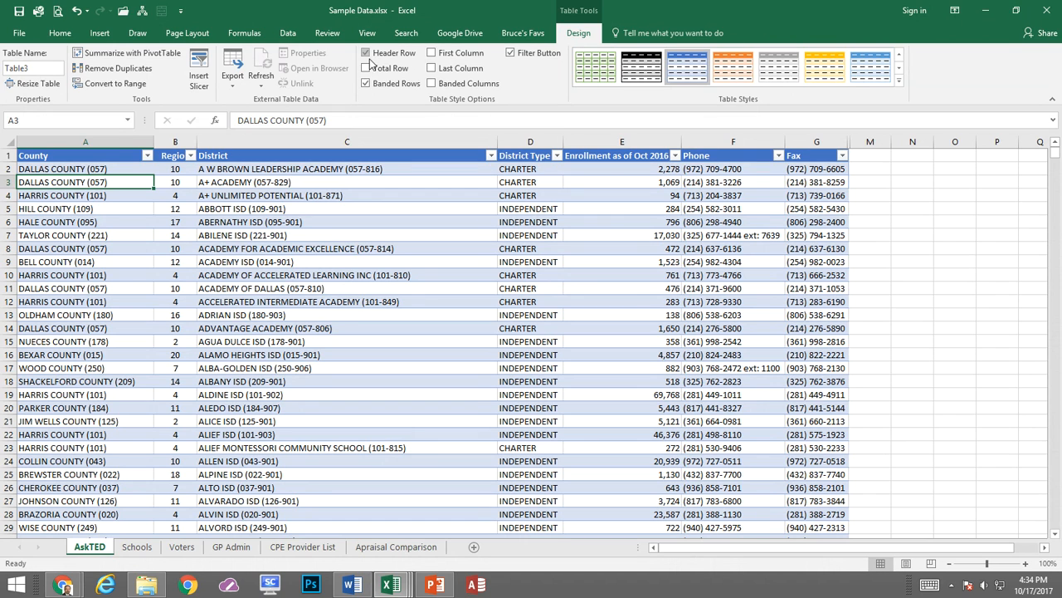
left_click(366, 83)
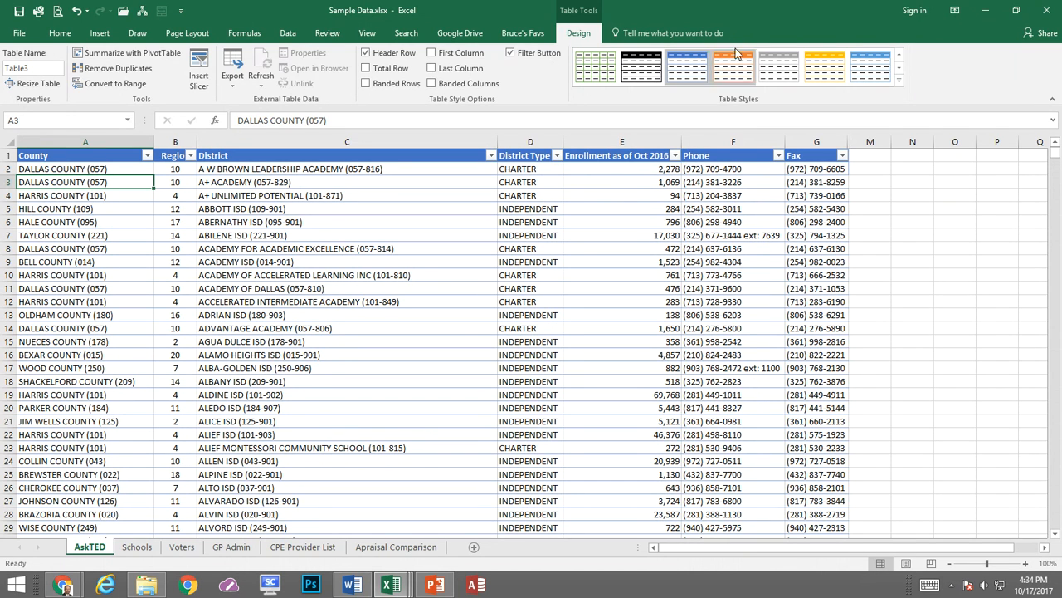
left_click(900, 83)
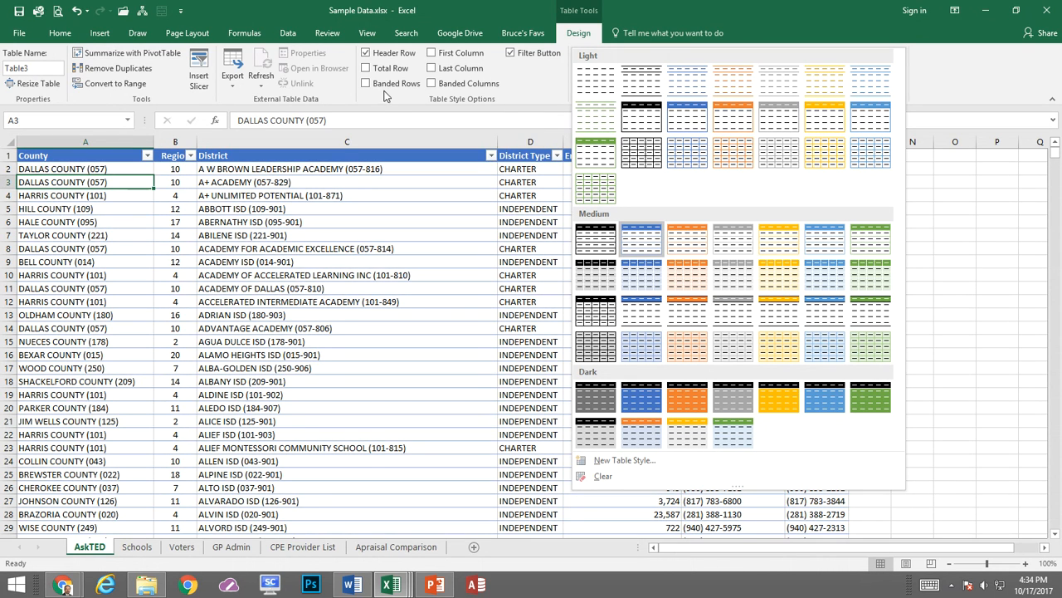
left_click(381, 86)
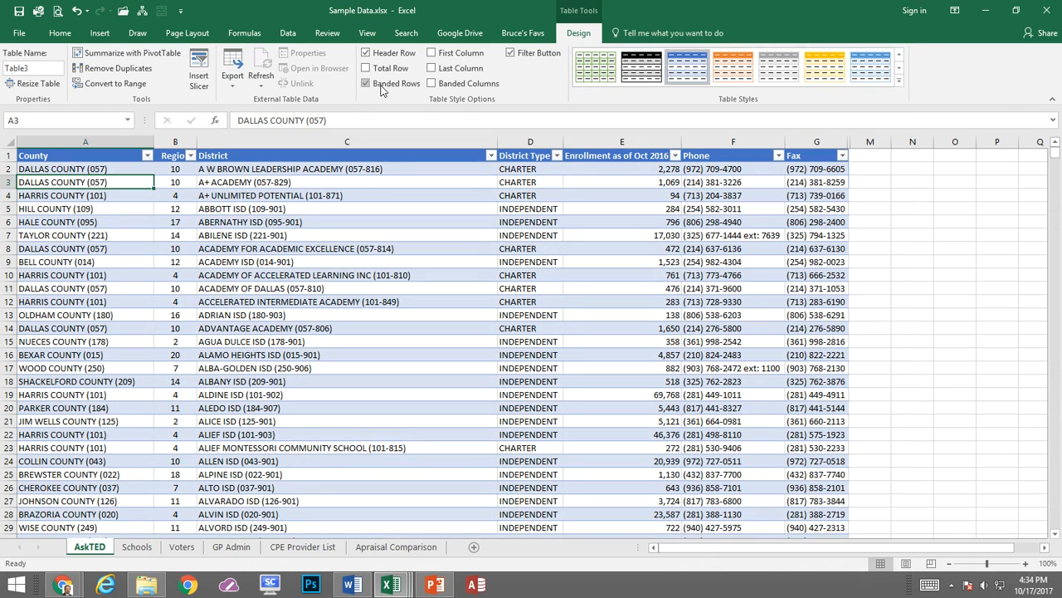
Apply the Light Orange, Table Style Light 17 style to the table
left_click(899, 83)
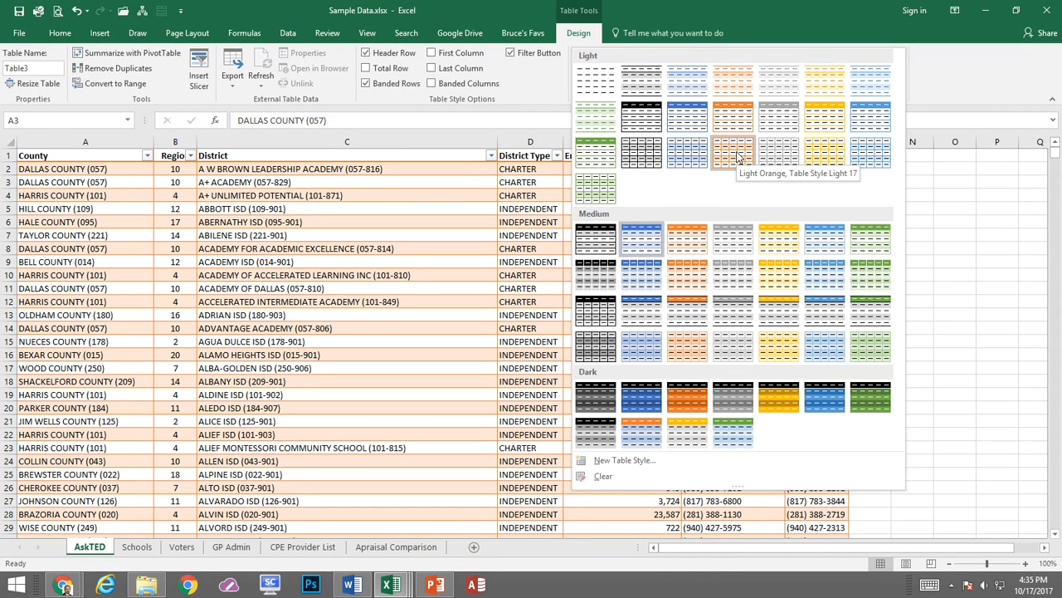
left_click(737, 156)
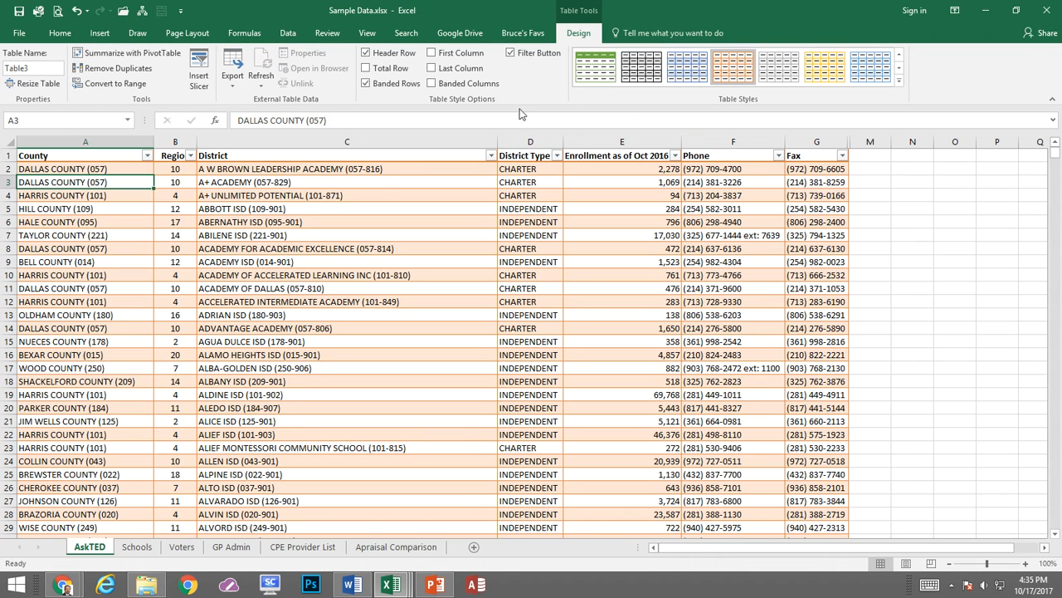
Turn the table's banded rows off and on again, and do the same with its filter buttons
left_click(394, 85)
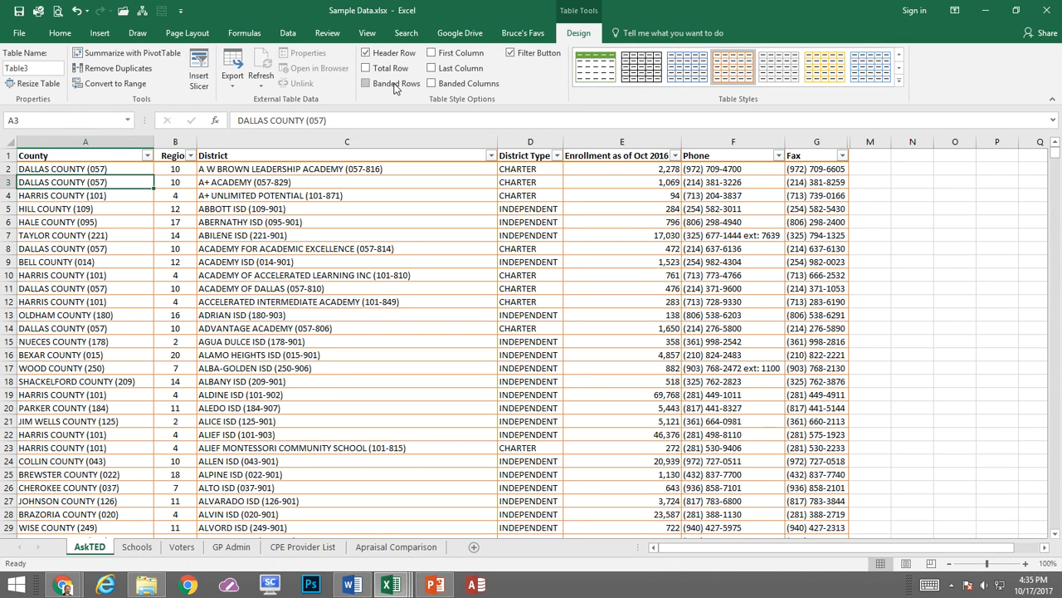
left_click(396, 87)
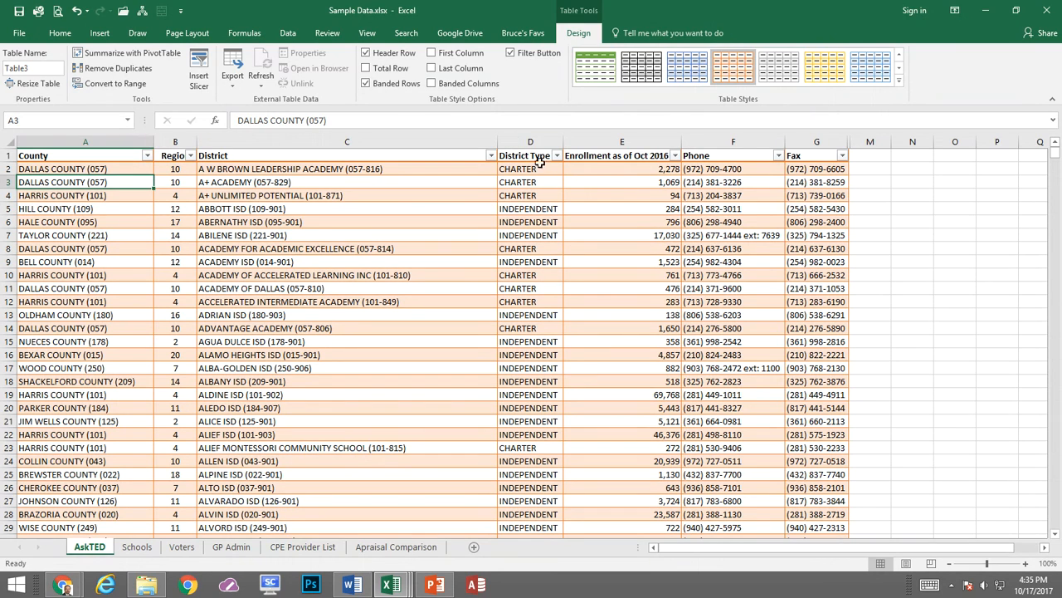
left_click(512, 54)
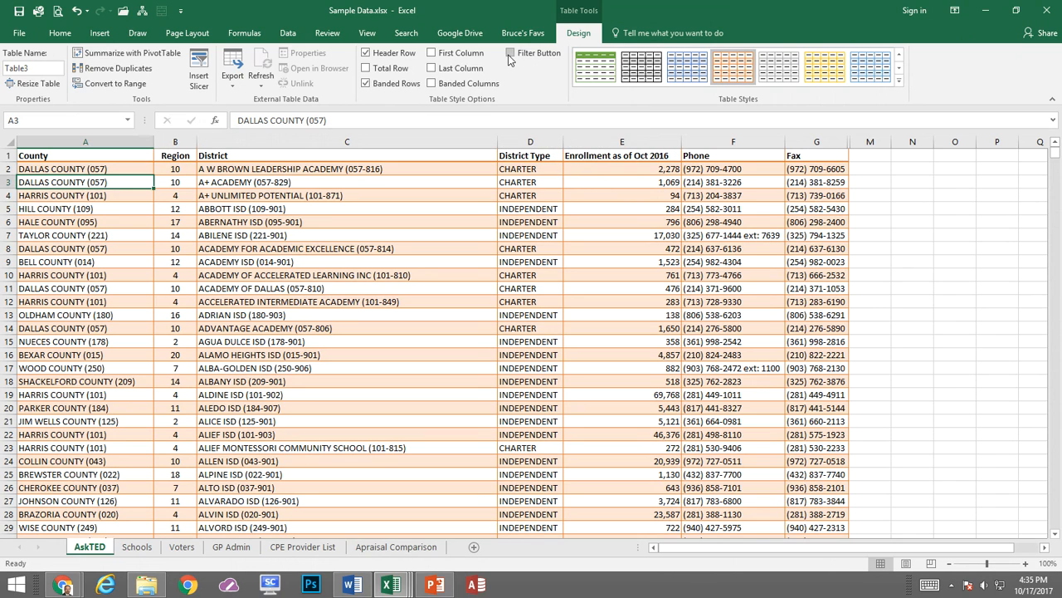
left_click(511, 55)
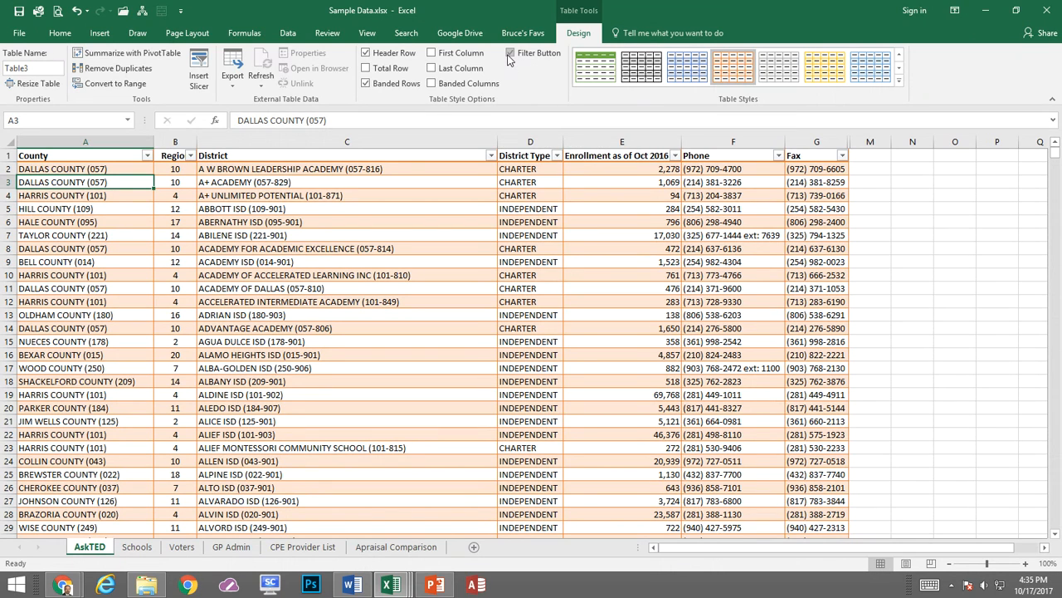
Filter the District Type column to show only INDEPENDENT districts and look through the filtered rows
left_click(557, 156)
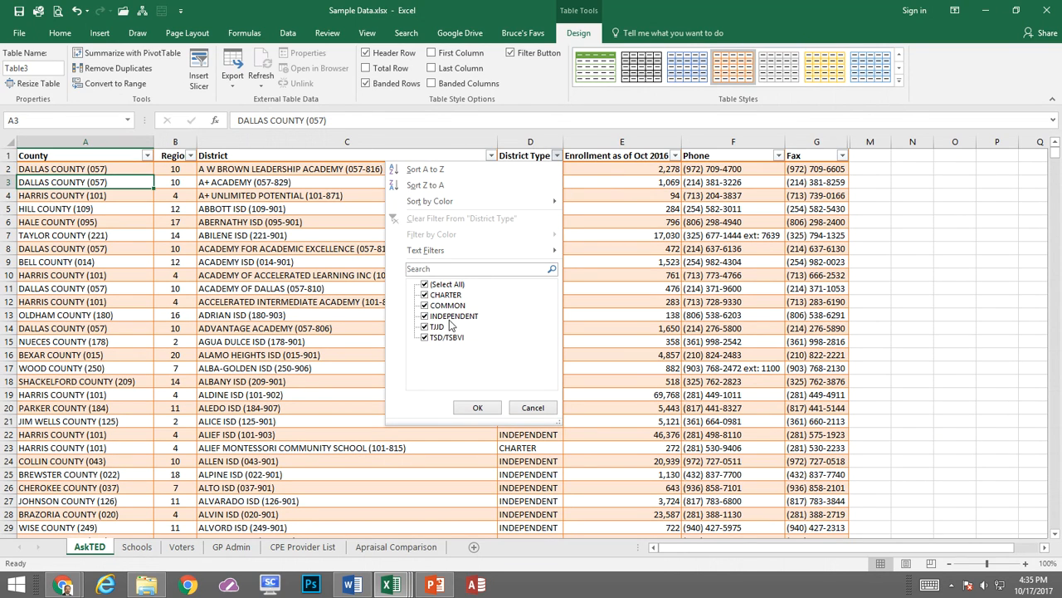
left_click(425, 284)
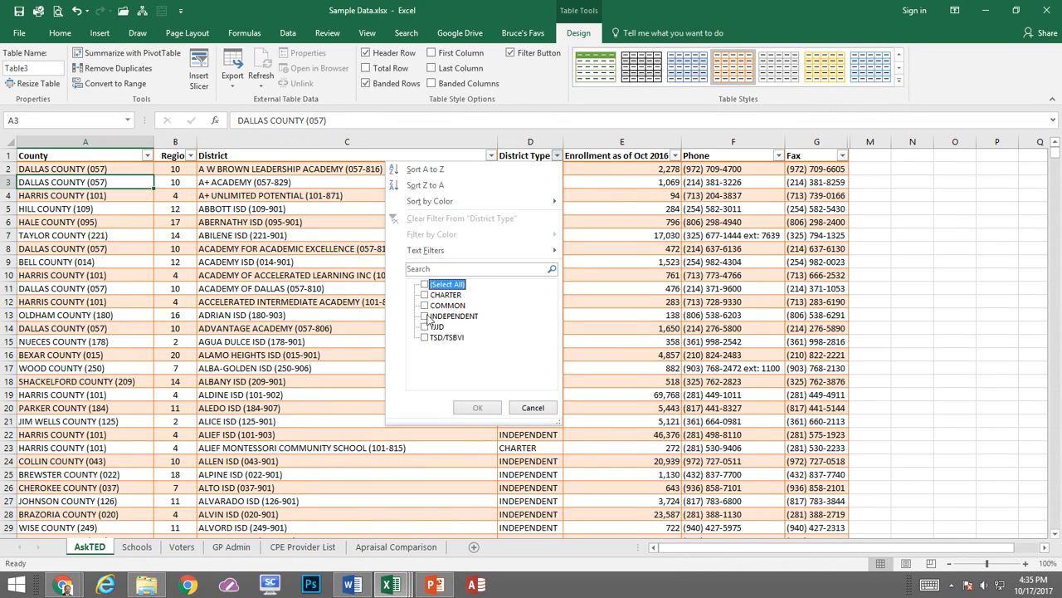
left_click(424, 317)
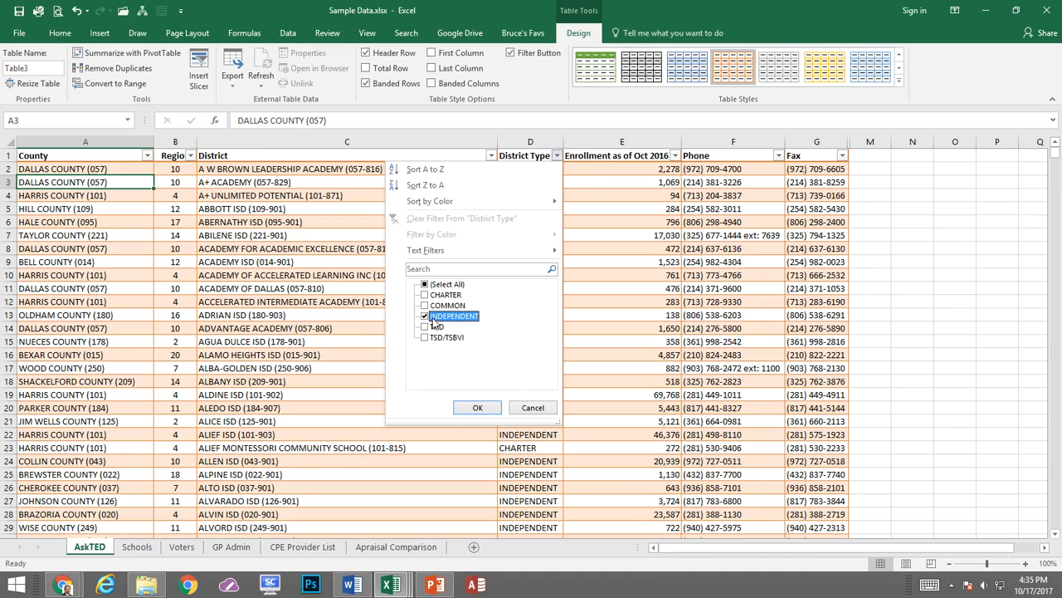
left_click(478, 408)
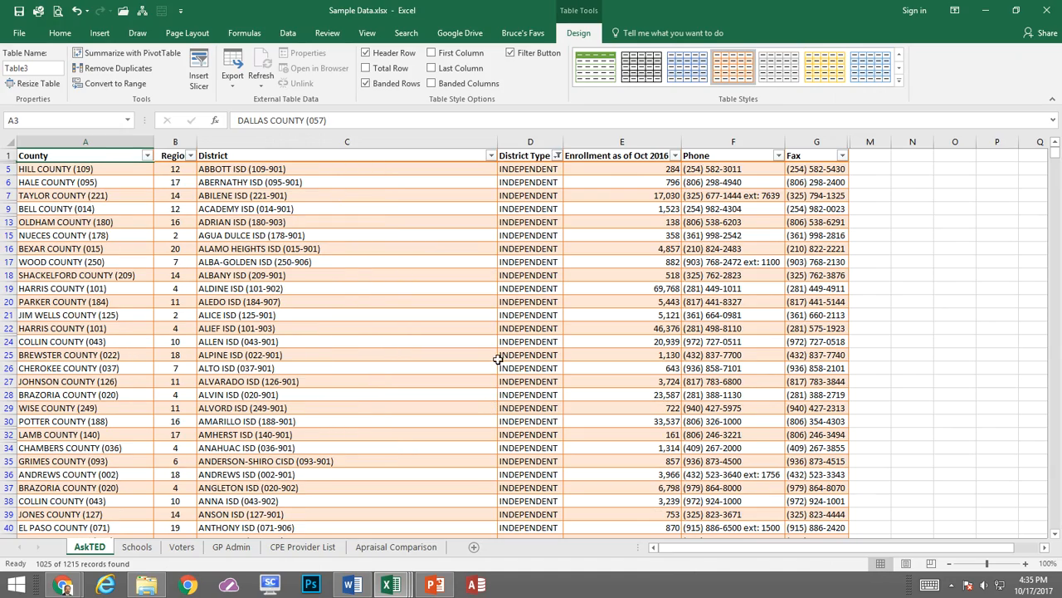
scroll(540, 240, "down", 10)
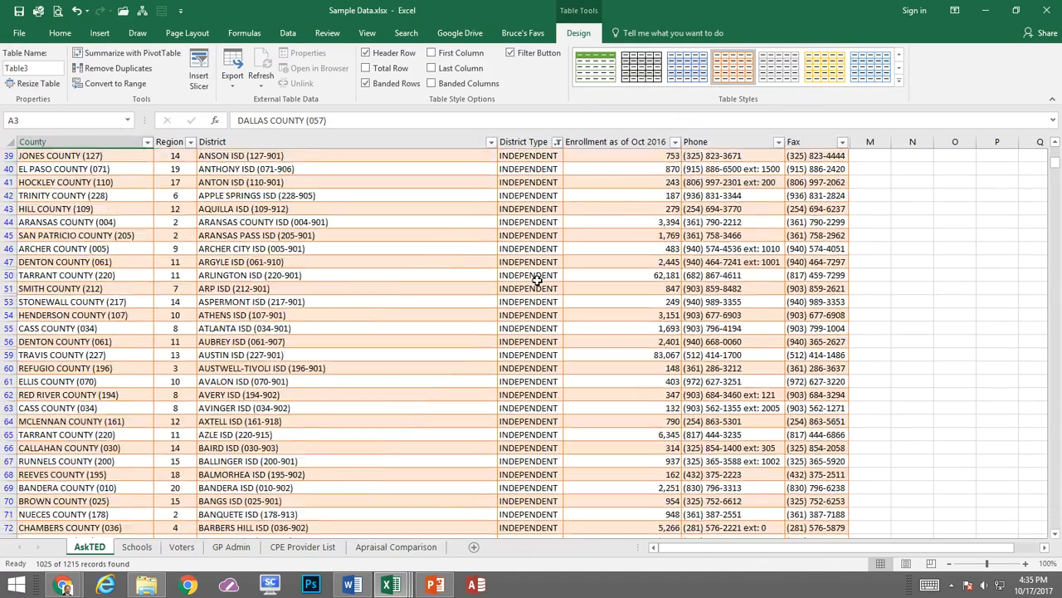
scroll(541, 277, "up", 10)
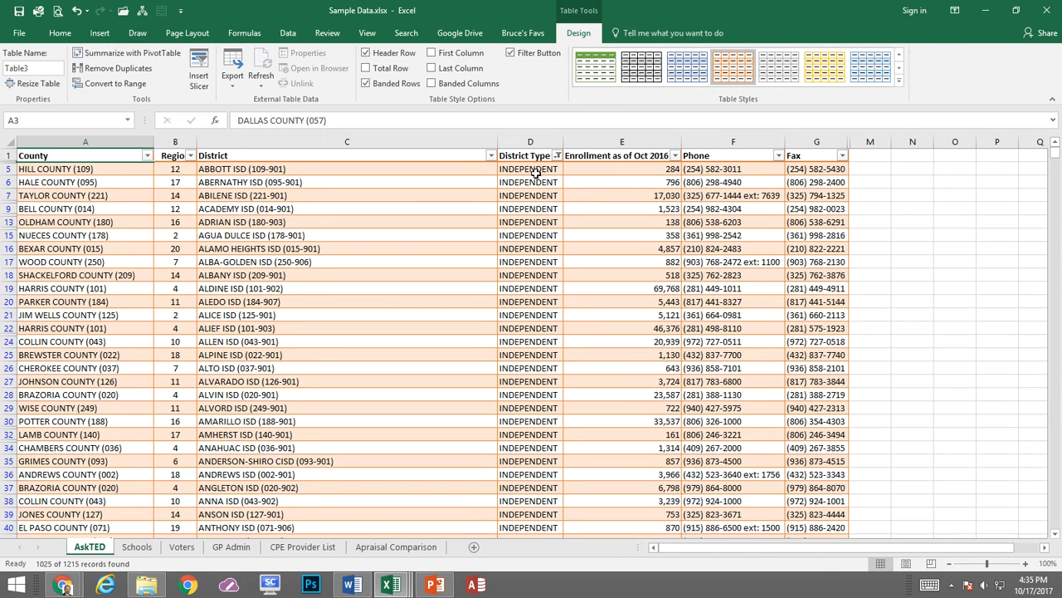
Filter the Region column to show only region 5 and look through the filtered districts
left_click(190, 156)
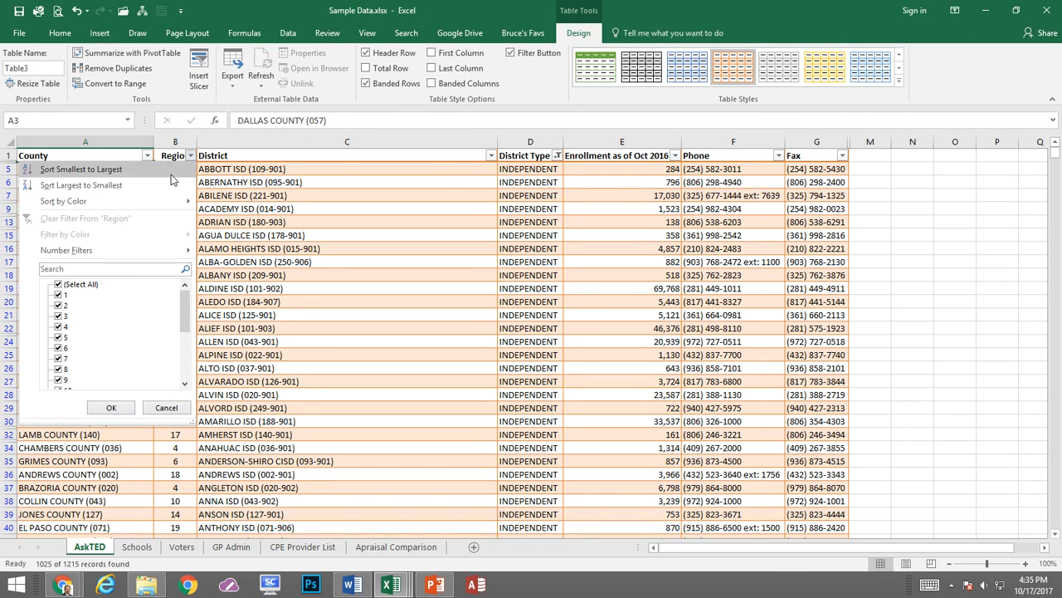
left_click(57, 285)
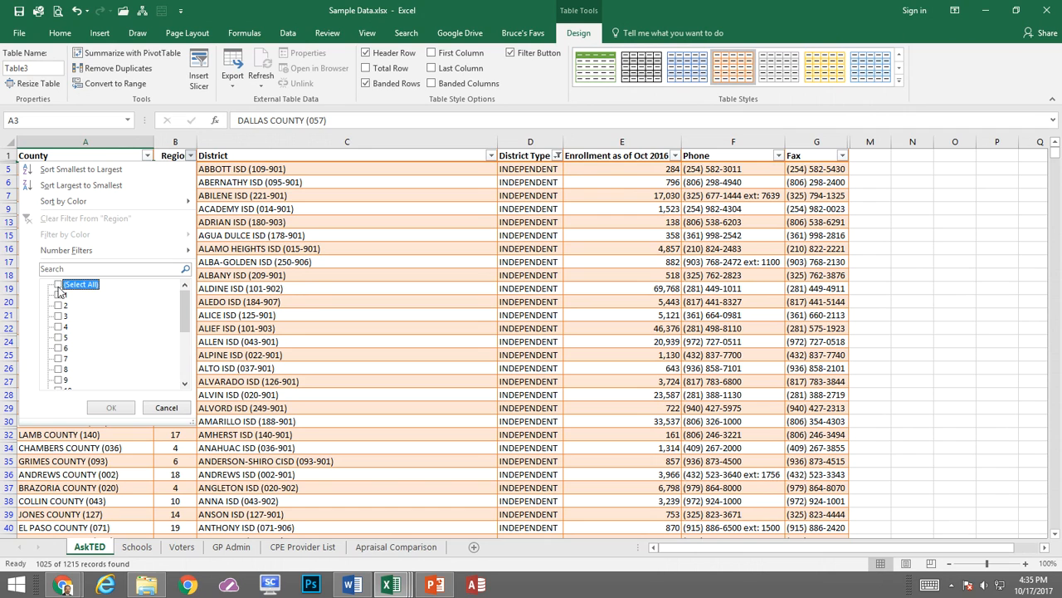
left_click(58, 339)
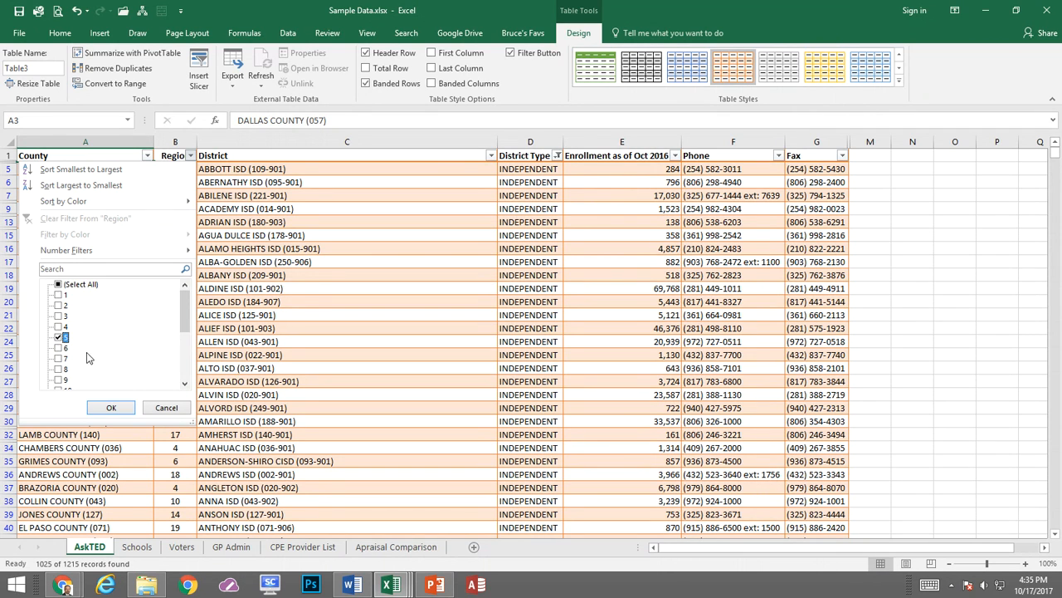
left_click(110, 407)
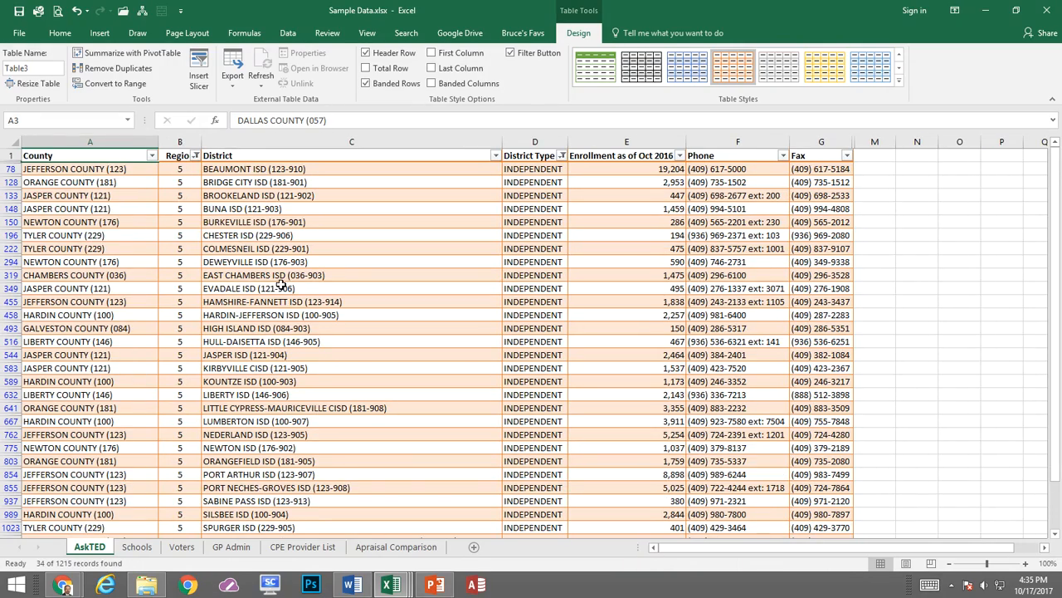
scroll(170, 298, "down", 1)
scroll(170, 298, "down", 4)
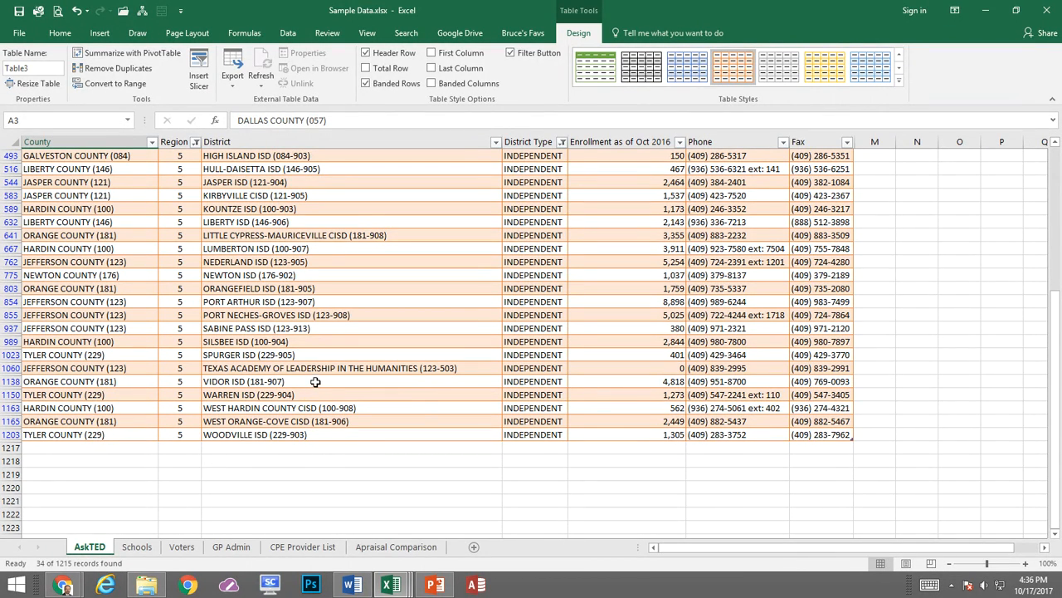
scroll(314, 384, "up", 3)
scroll(324, 384, "up", 2)
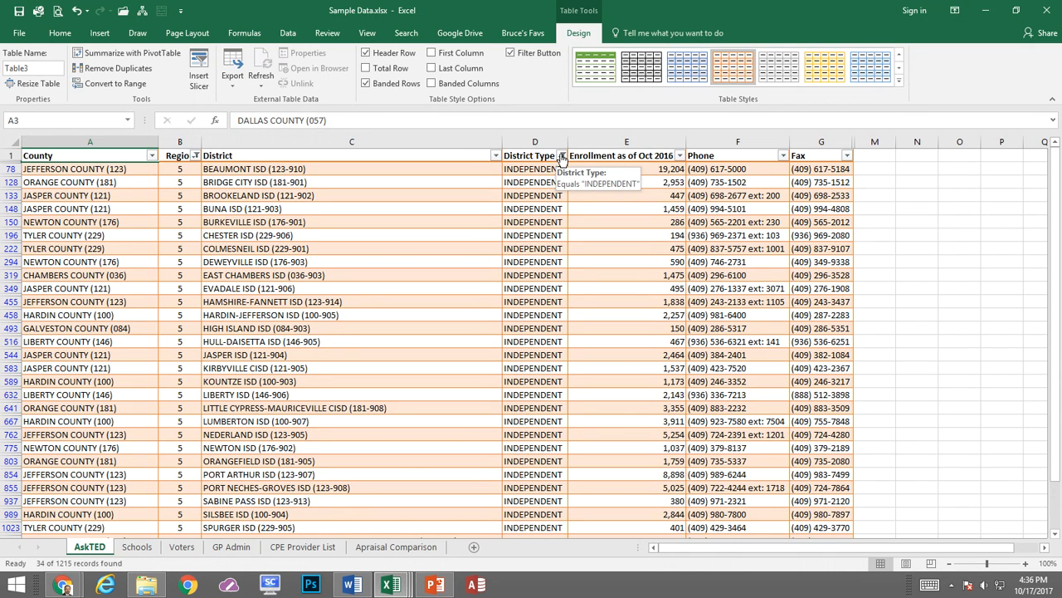
Clear the filters from the District Type and Region columns
left_click(562, 156)
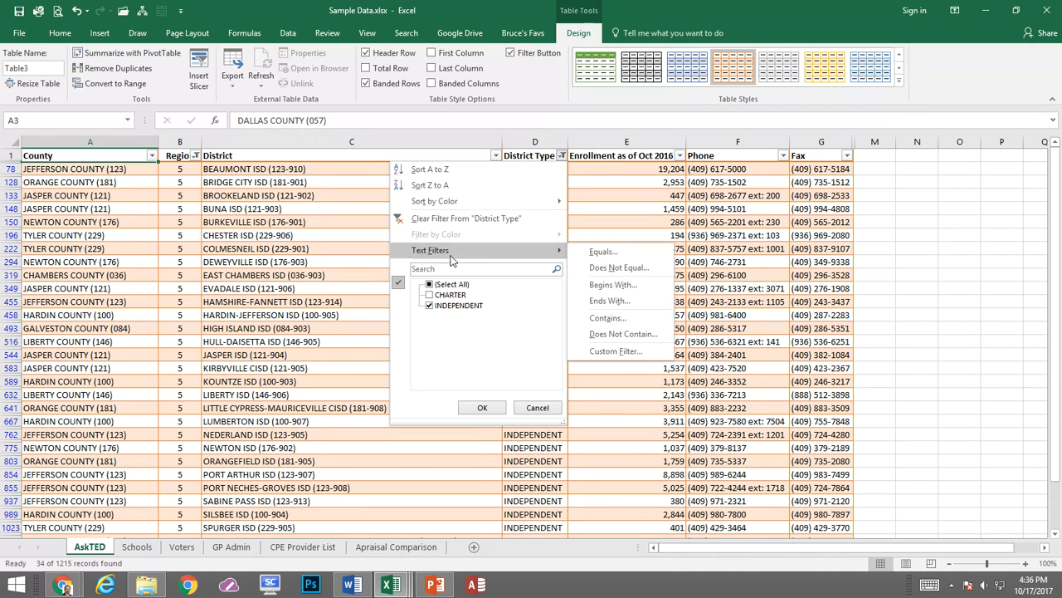
left_click(502, 217)
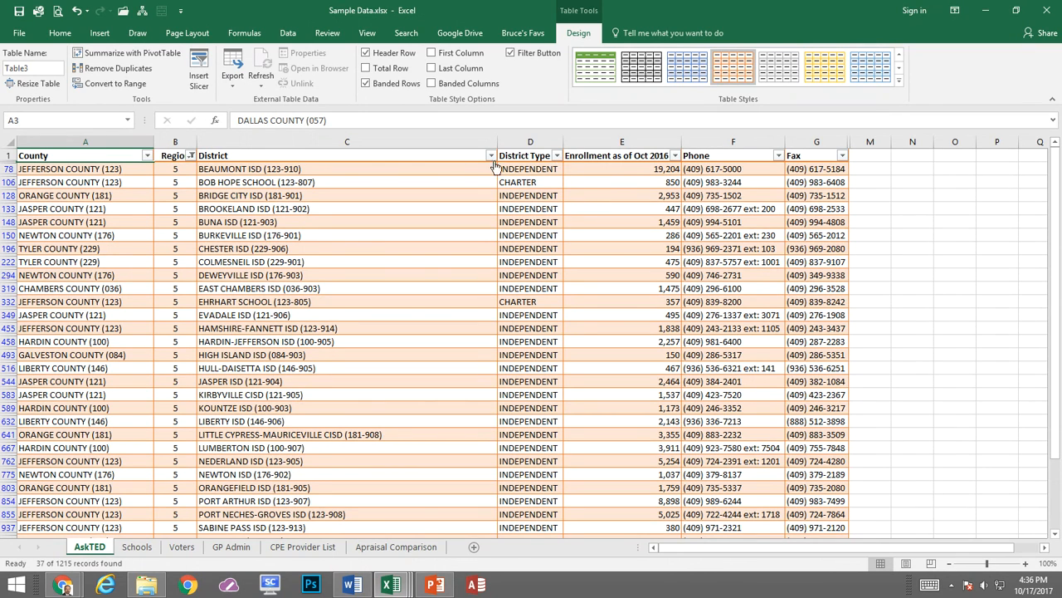
left_click(191, 156)
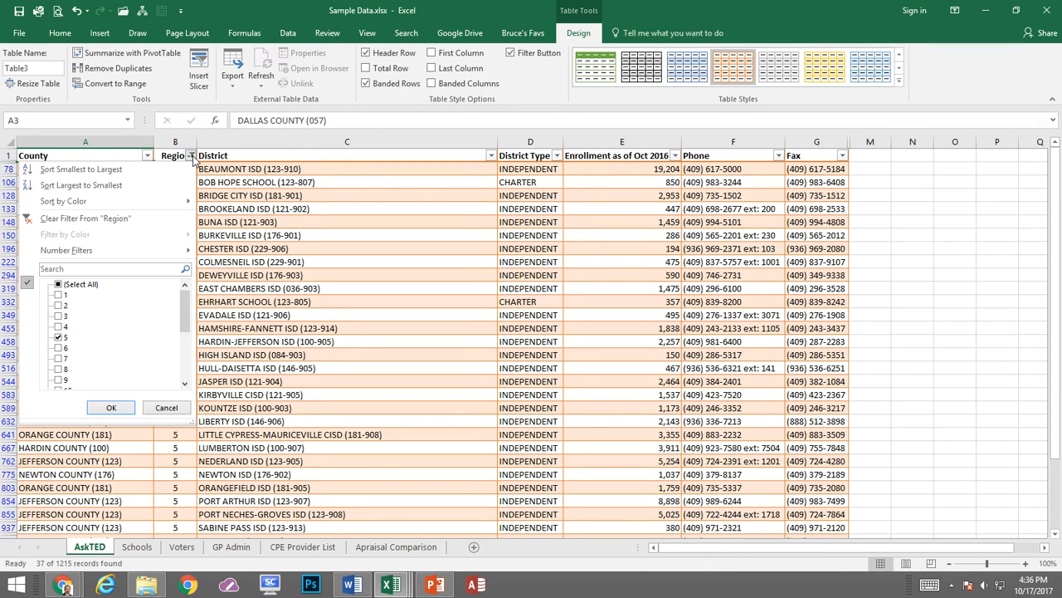
left_click(124, 220)
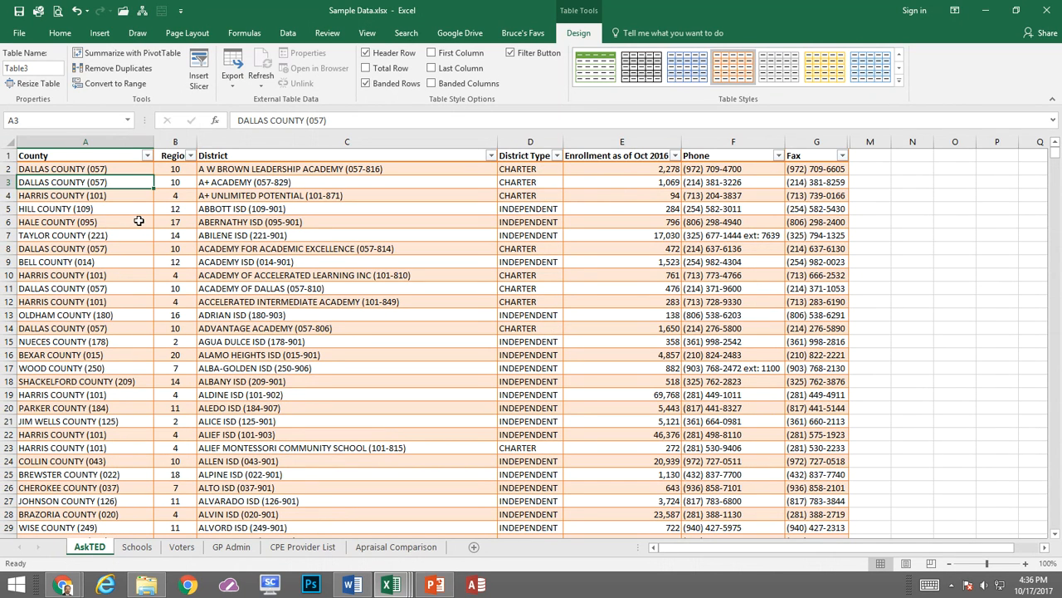